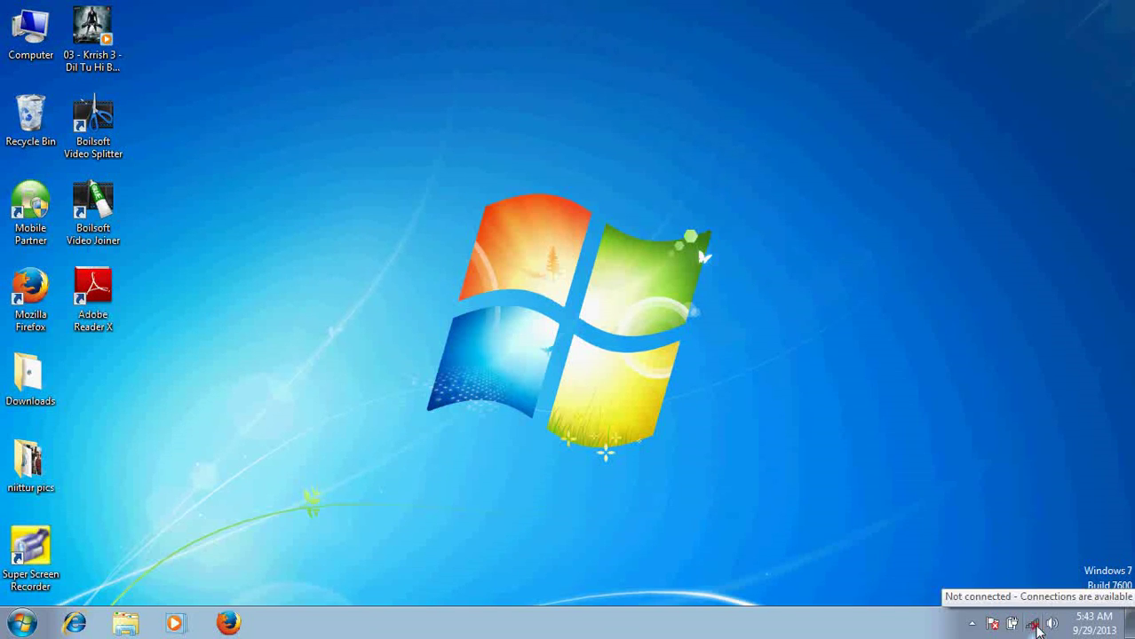
Open the advanced sharing settings through the Network and Sharing Center
click(1032, 625)
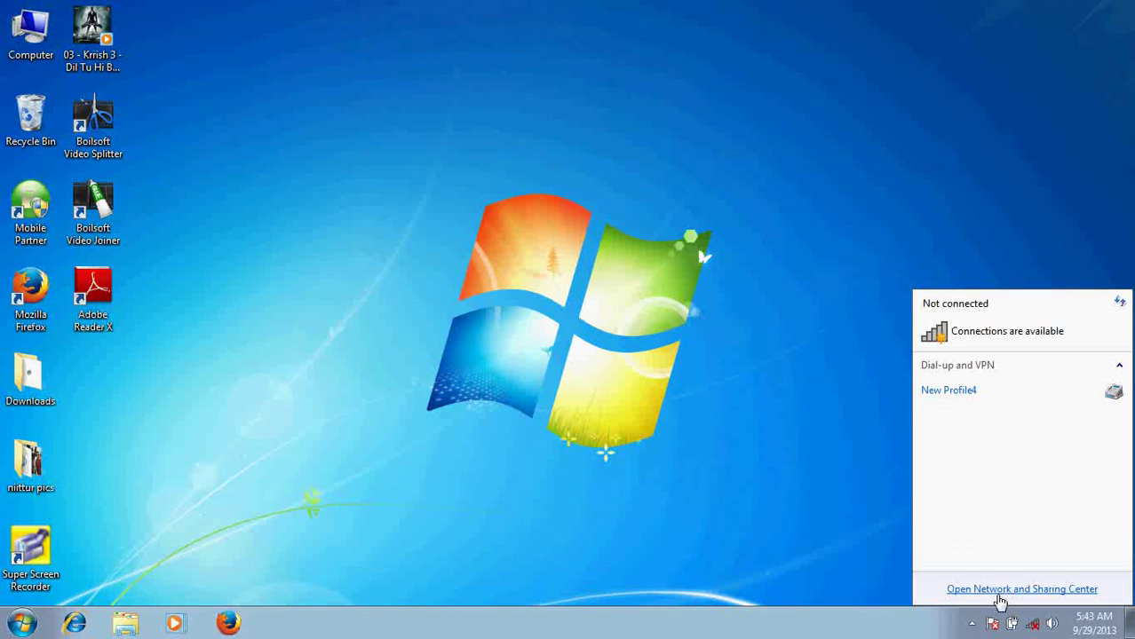
click(1046, 597)
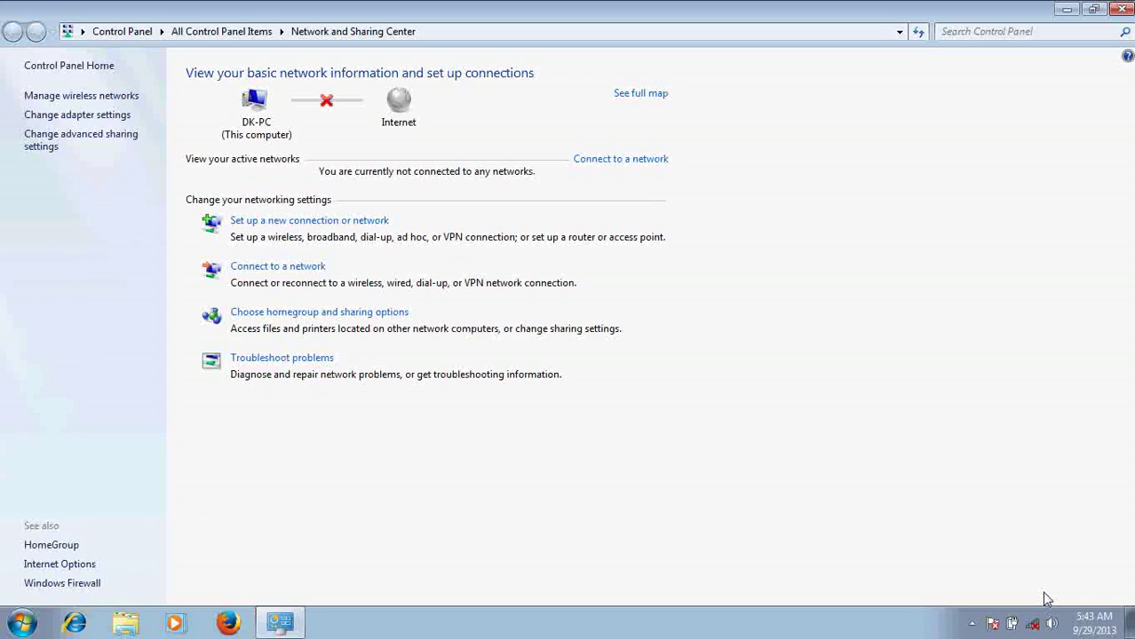
click(125, 142)
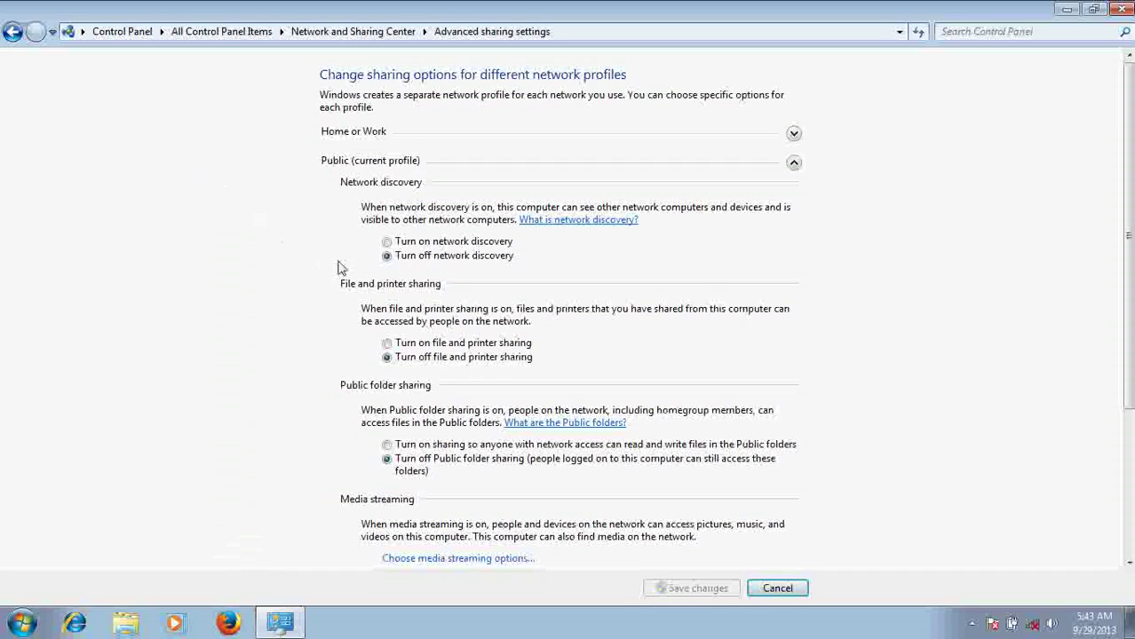
Turn on network discovery, file/printer and Public folder sharing, disable password-protected sharing, and save
click(387, 243)
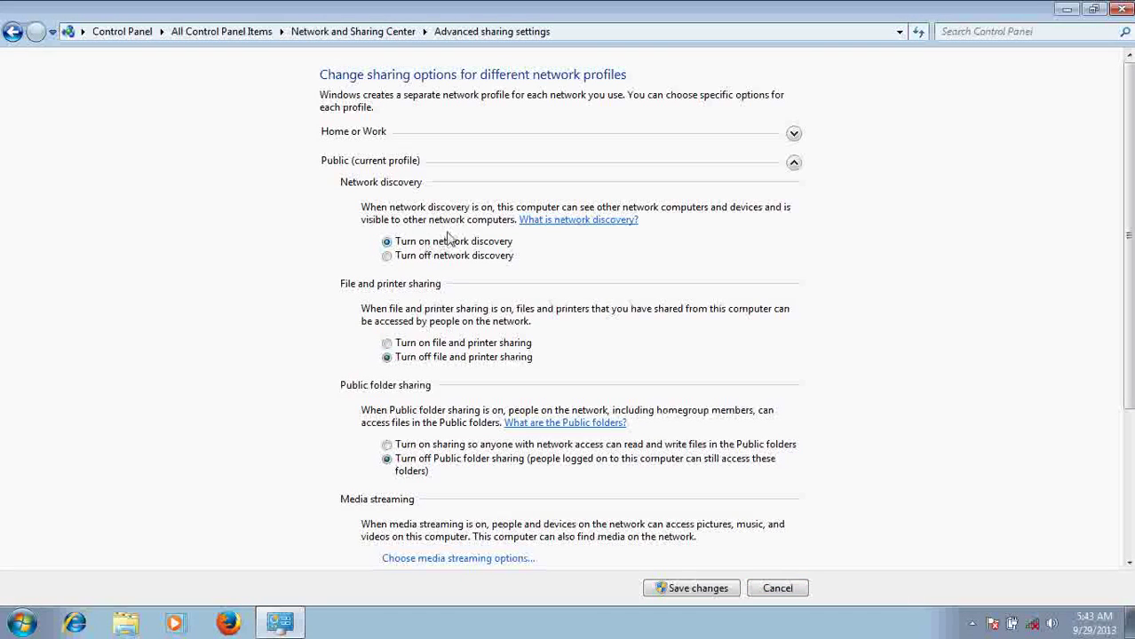
click(387, 344)
click(387, 445)
scroll(280, 470, down, 1)
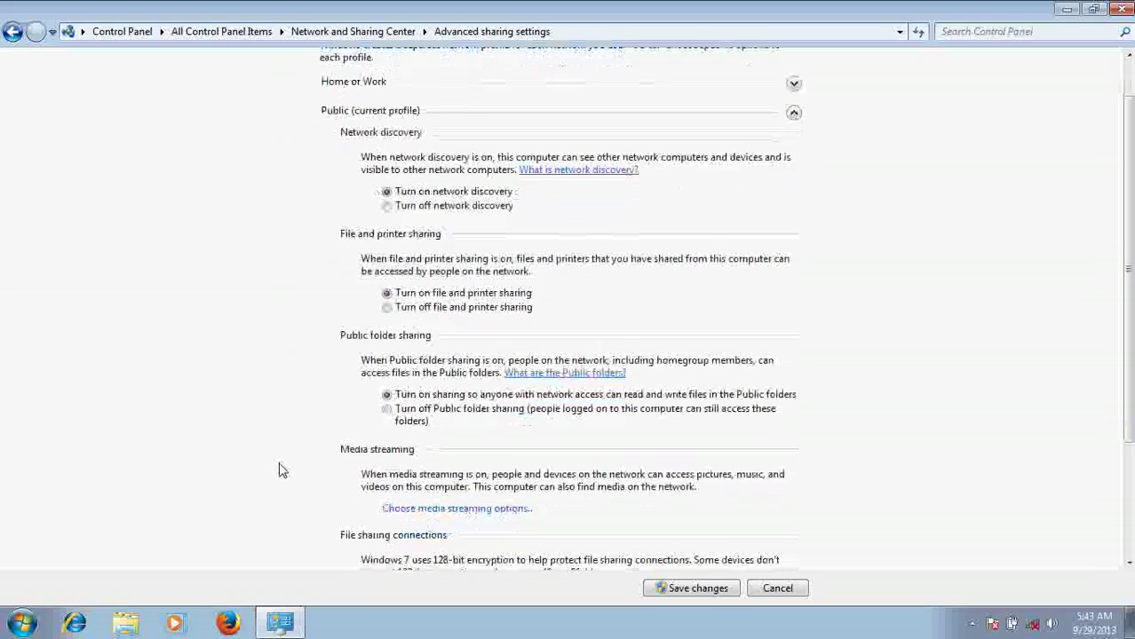
scroll(281, 470, down, 1)
scroll(281, 471, down, 1)
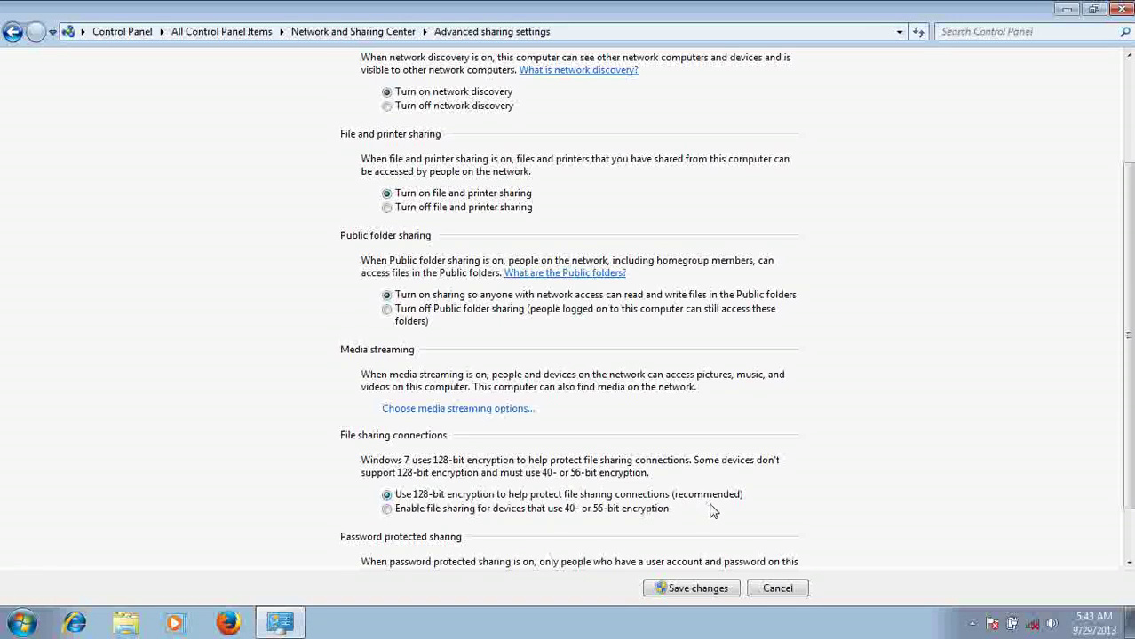
scroll(510, 500, down, 2)
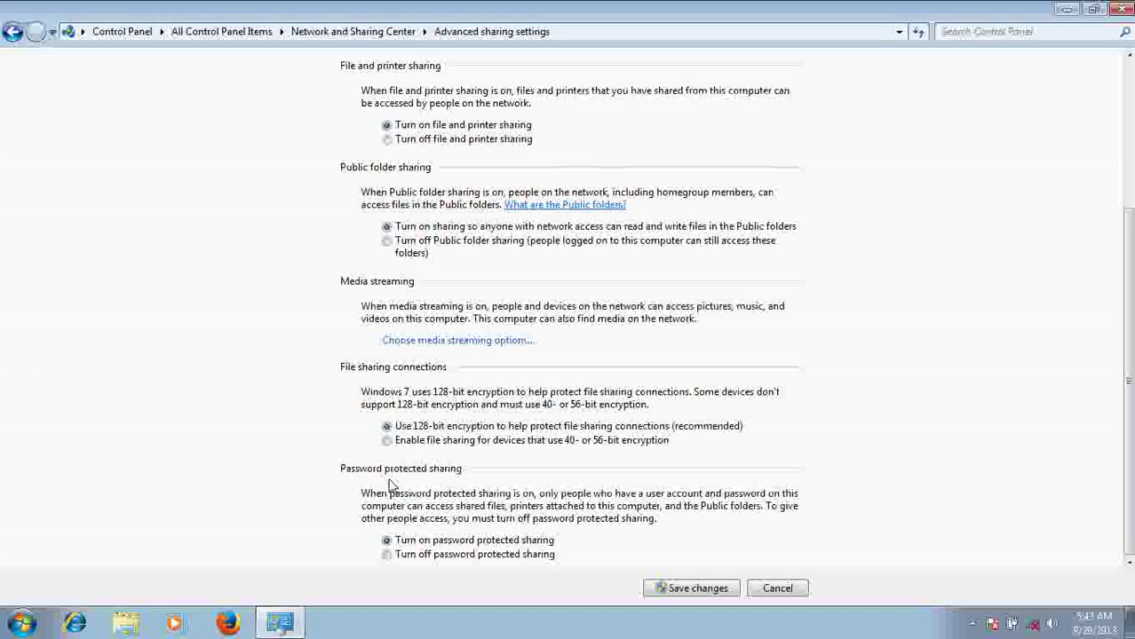
click(387, 555)
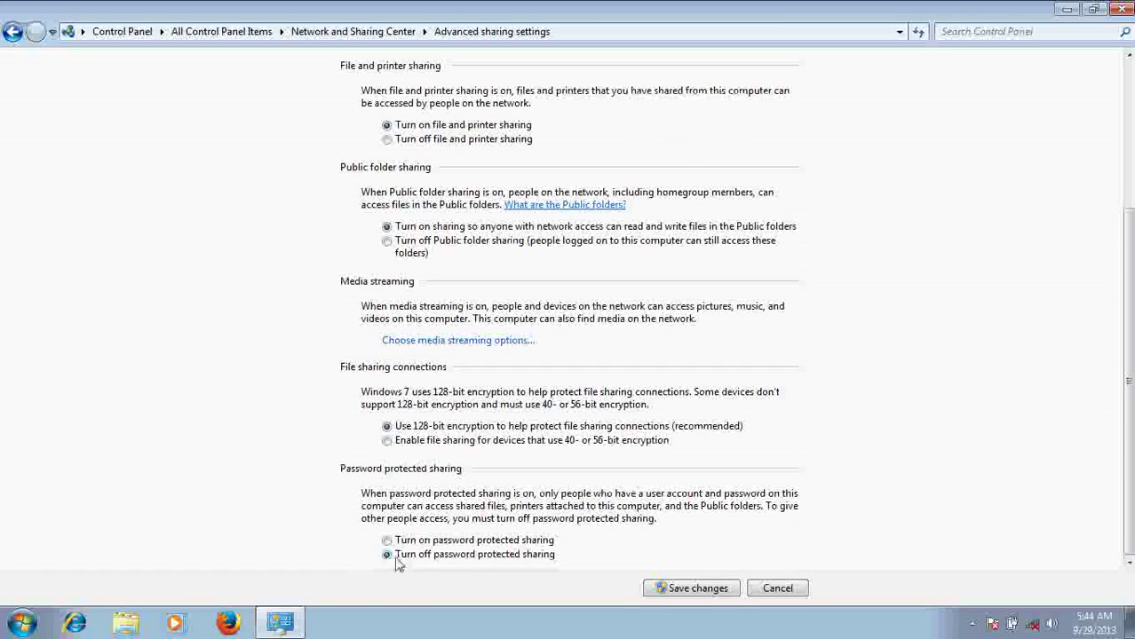
click(679, 597)
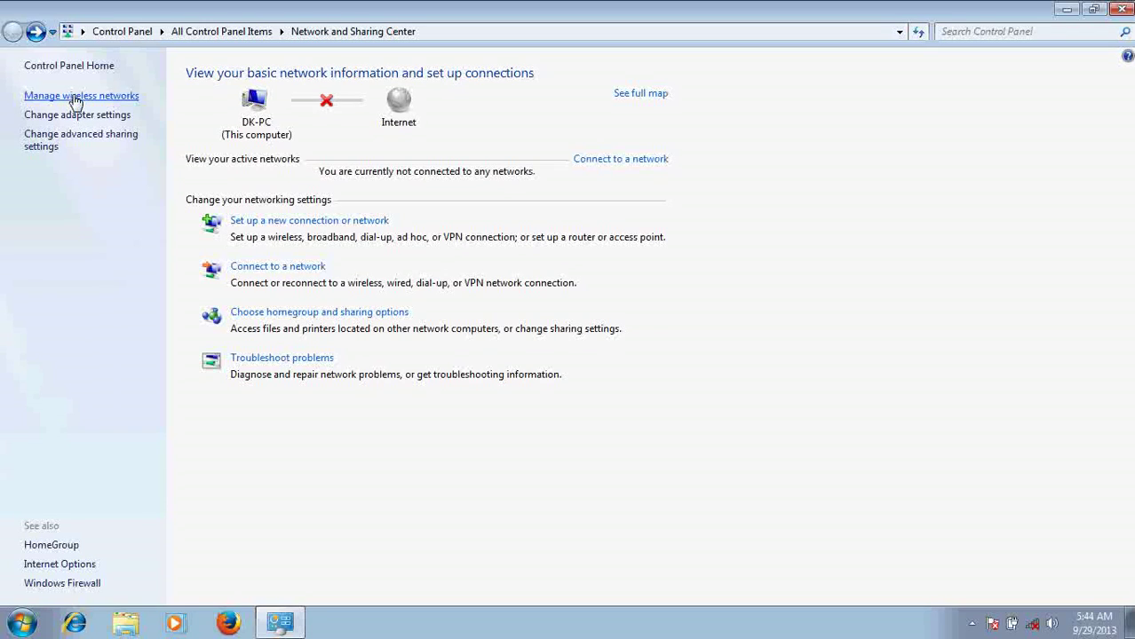
Go to Manage wireless networks and start adding a new network
click(76, 98)
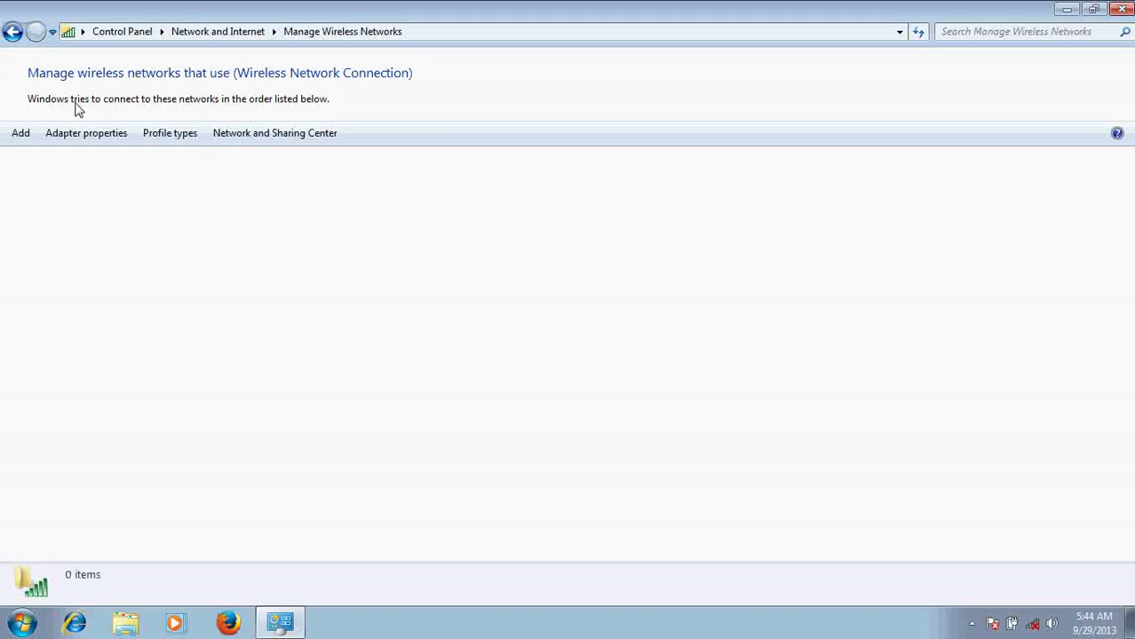
click(22, 145)
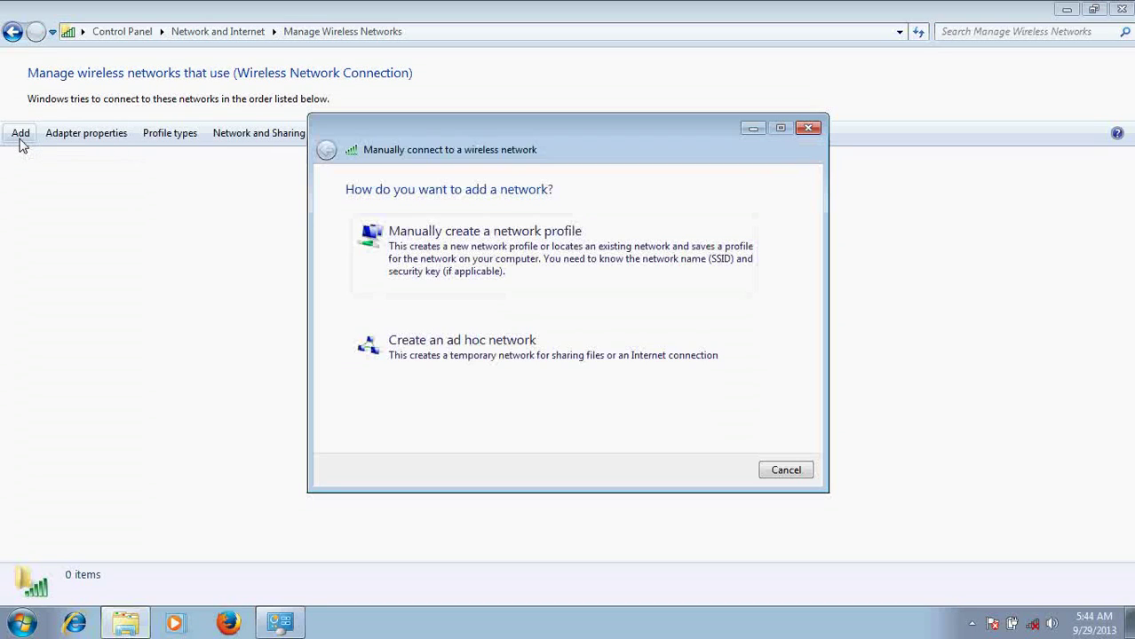
Choose to create an ad hoc network and enter the network name computer1
click(500, 357)
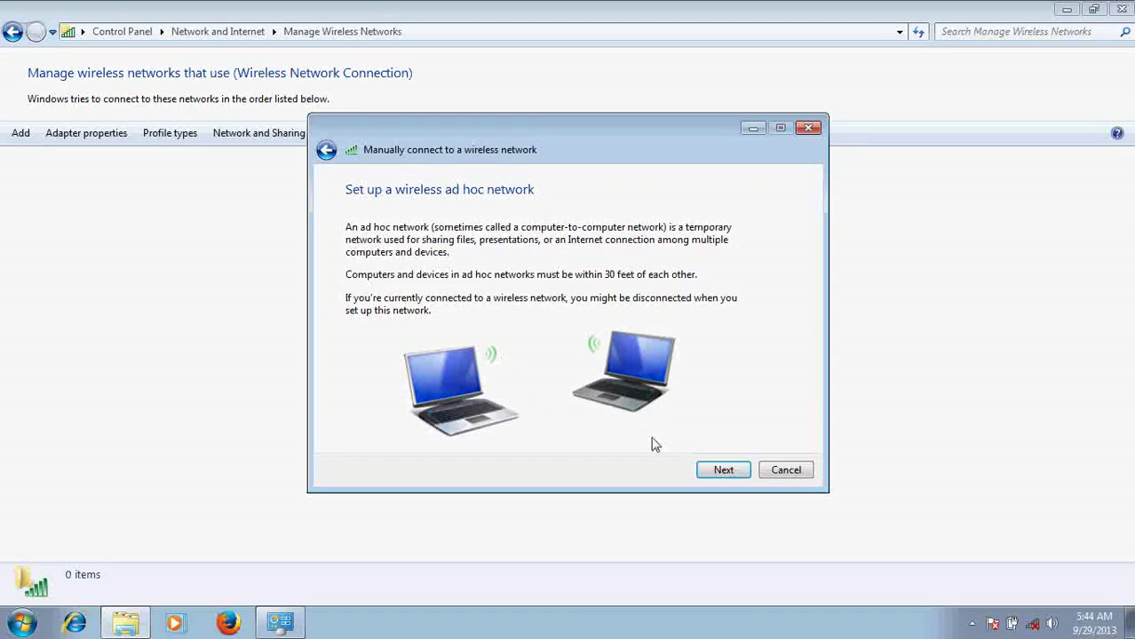
click(721, 471)
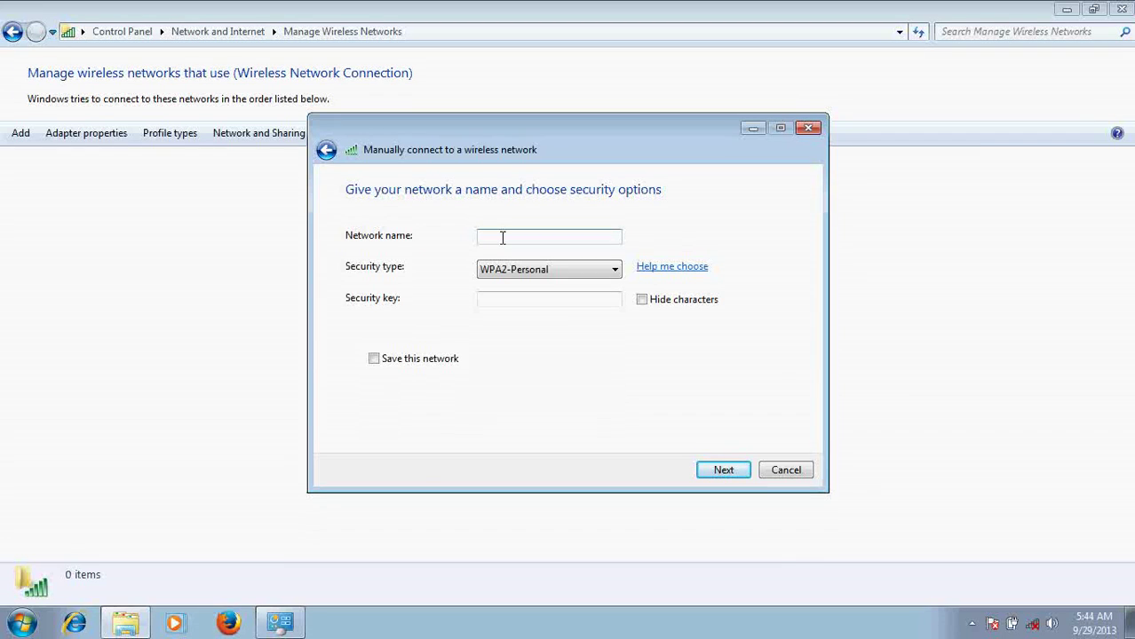
click(501, 238)
text(c)
text(om5)
text(1)
Set the ad hoc network's security type to WPA2-Personal
click(545, 269)
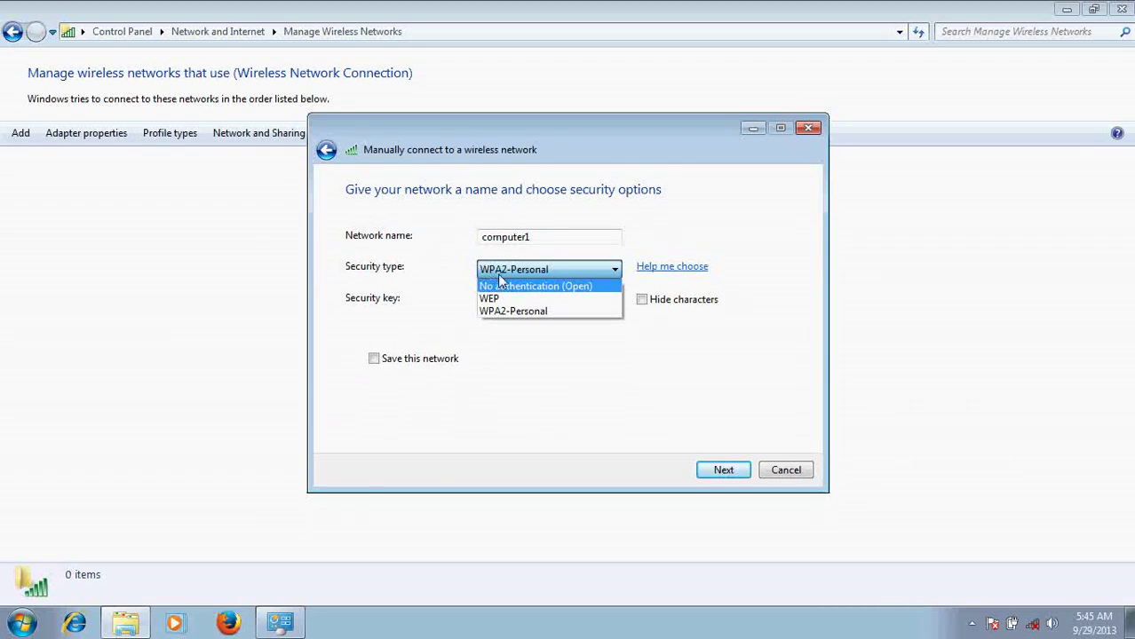
click(536, 270)
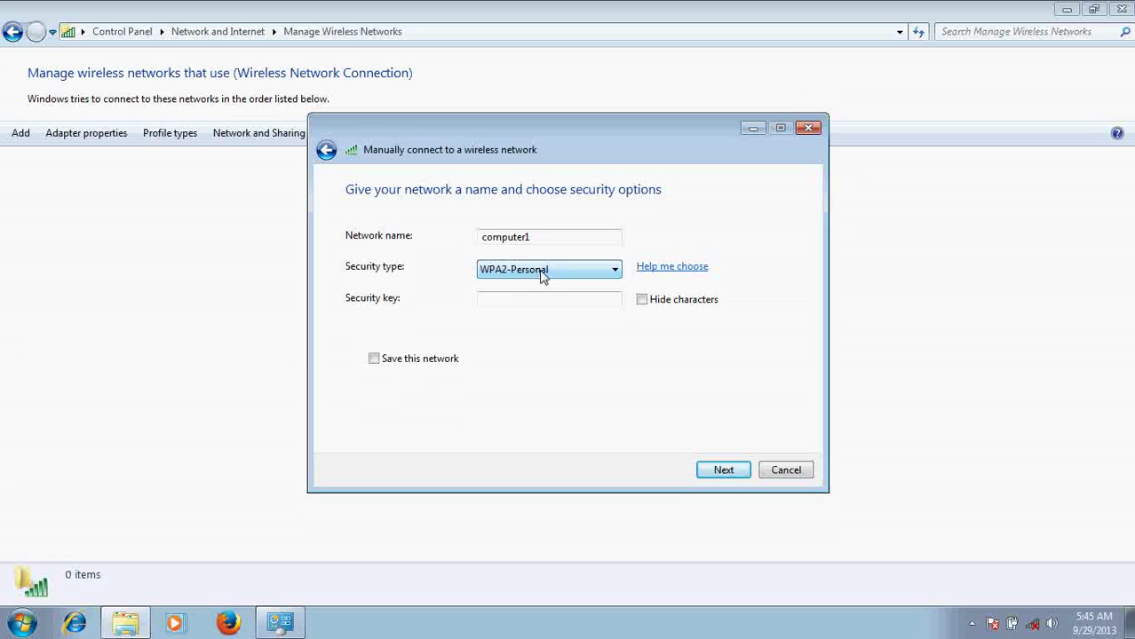
click(537, 298)
click(550, 278)
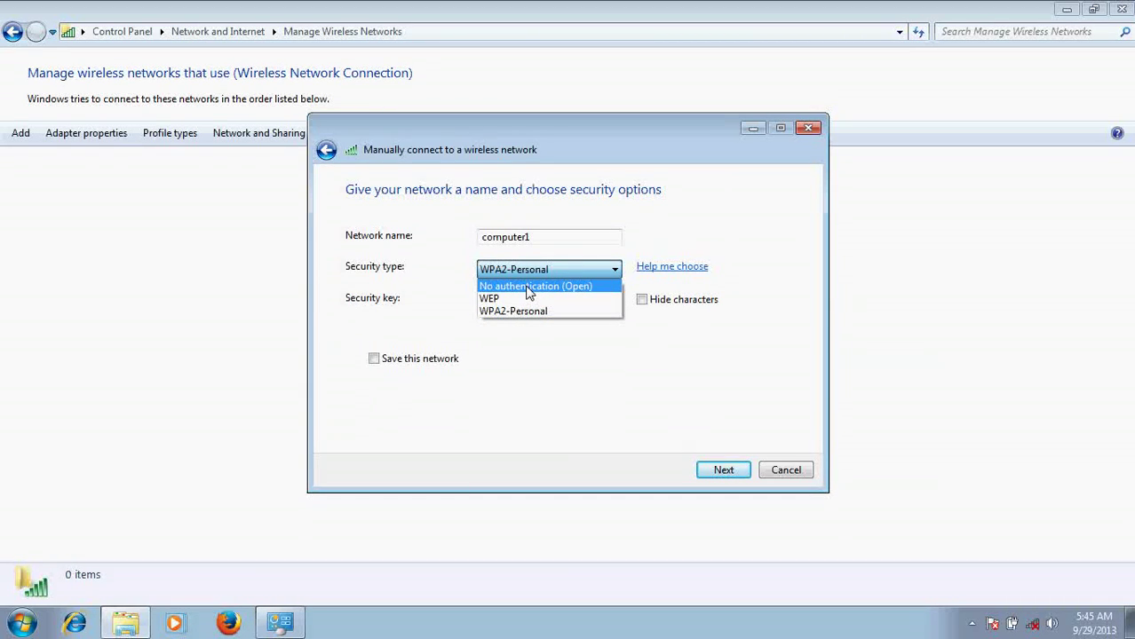
click(528, 287)
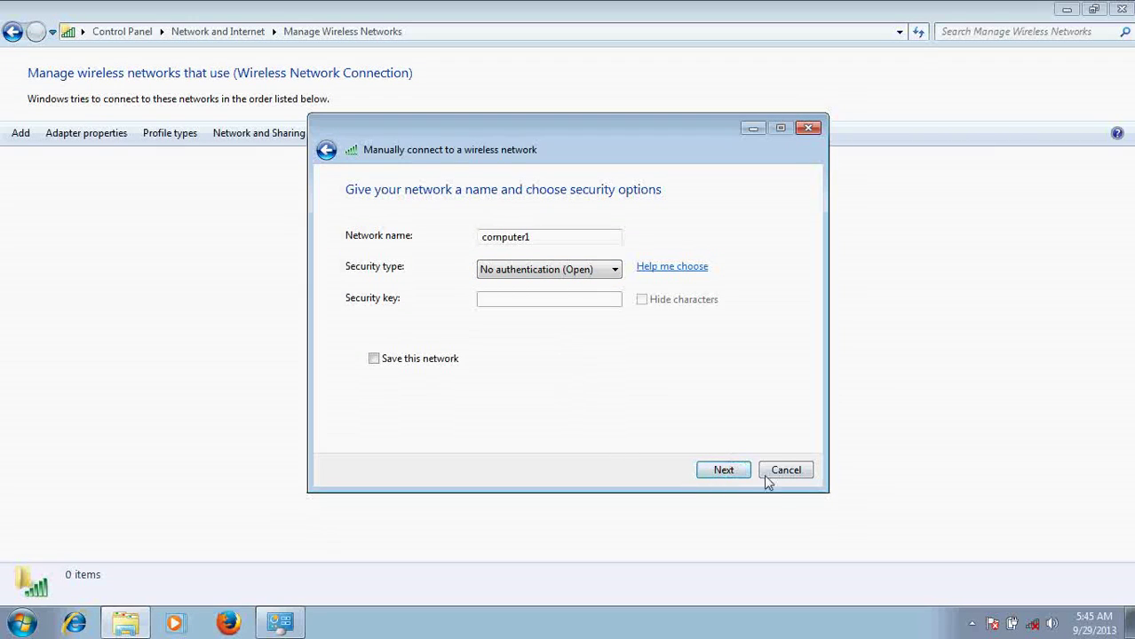
click(597, 274)
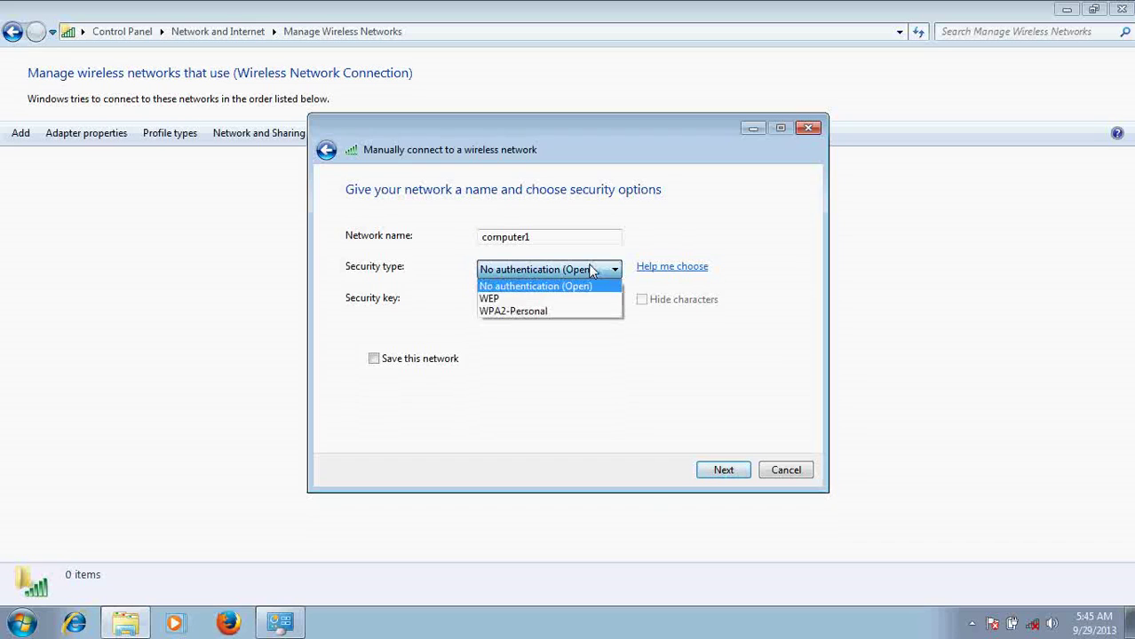
click(534, 313)
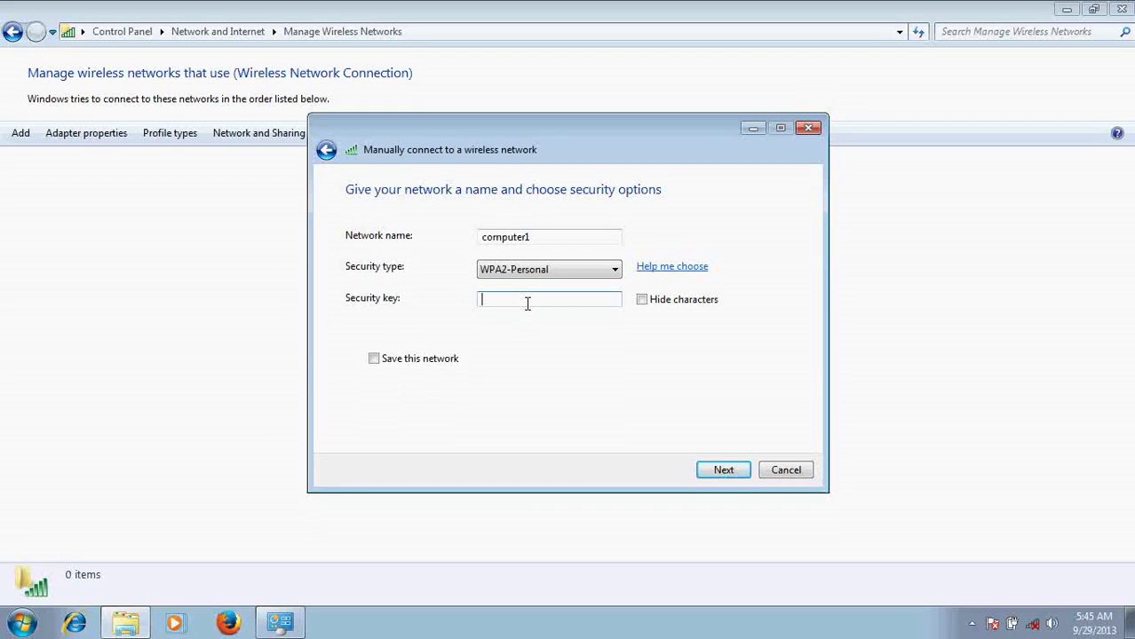
Enter the network security key, keep the network saved, and create it
click(374, 360)
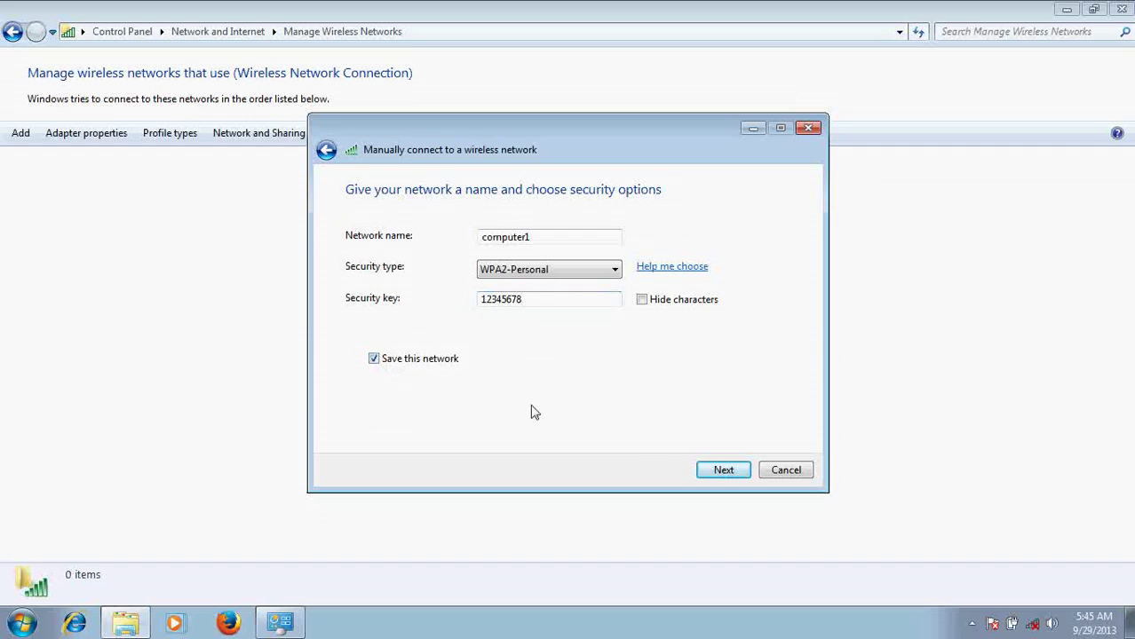
click(721, 471)
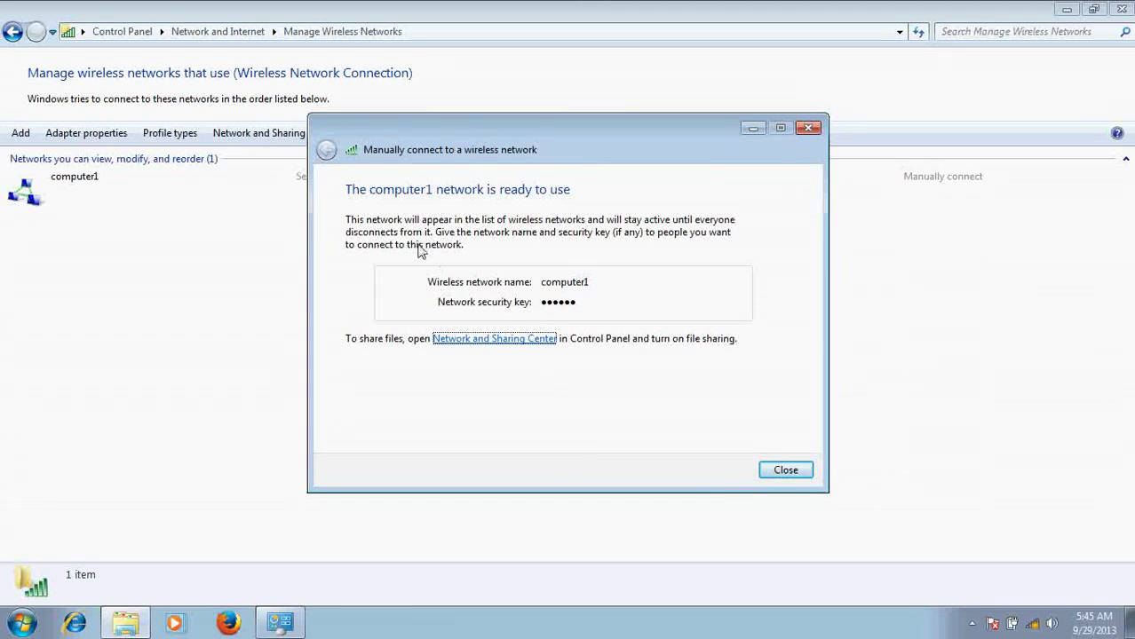
Close the setup windows, refresh the desktop, and confirm computer1 is waiting for users in the tray list
click(785, 472)
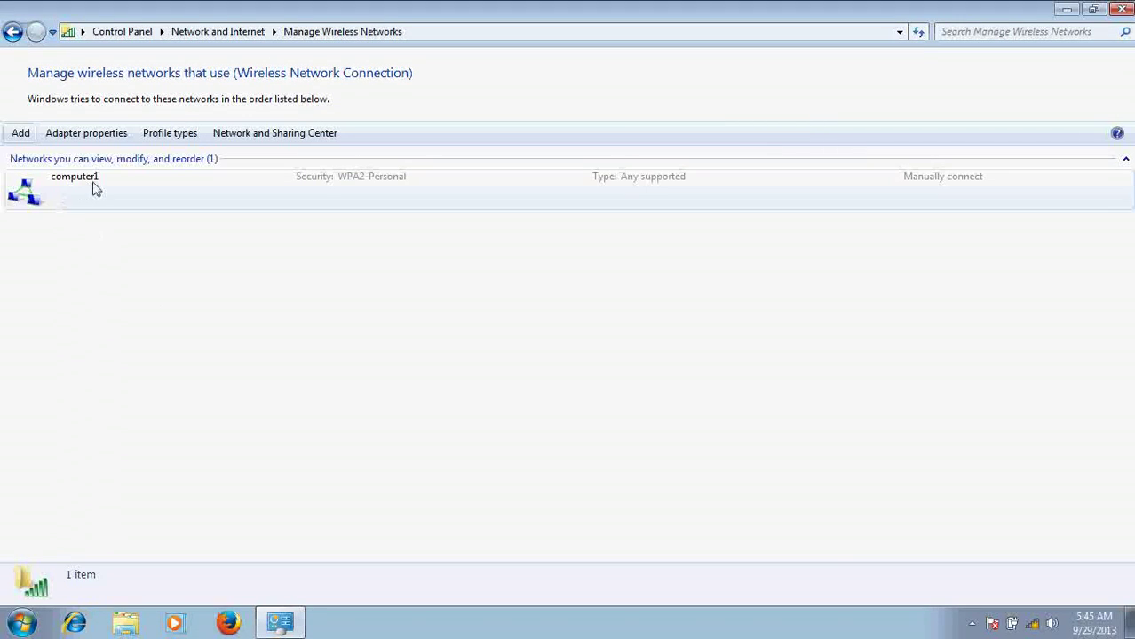
click(1122, 8)
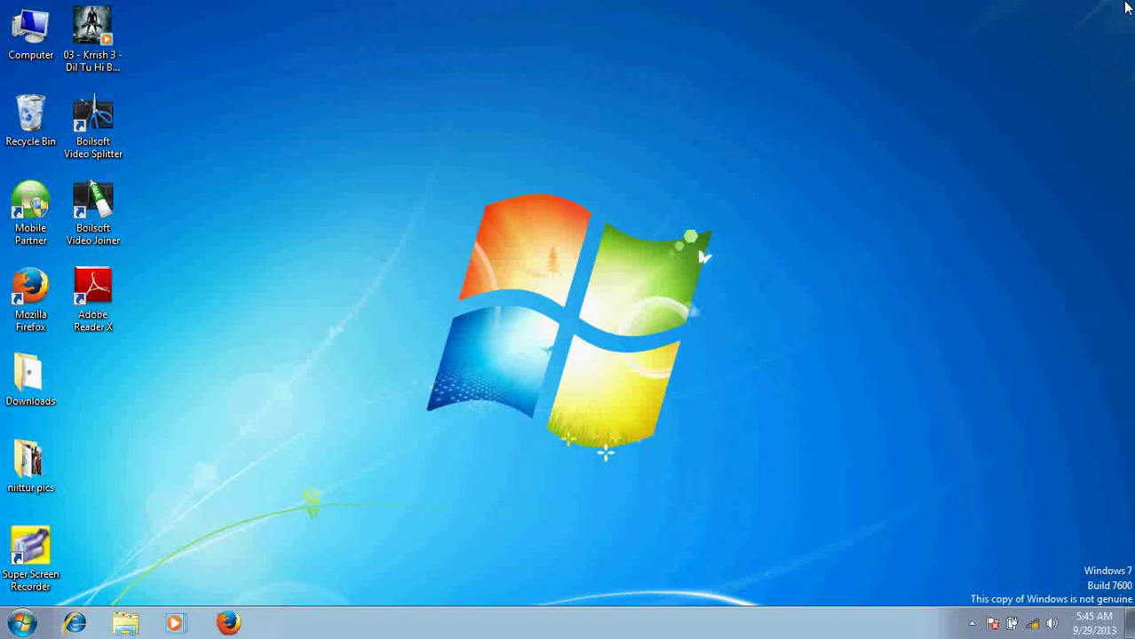
right_click(851, 181)
click(884, 228)
click(1036, 624)
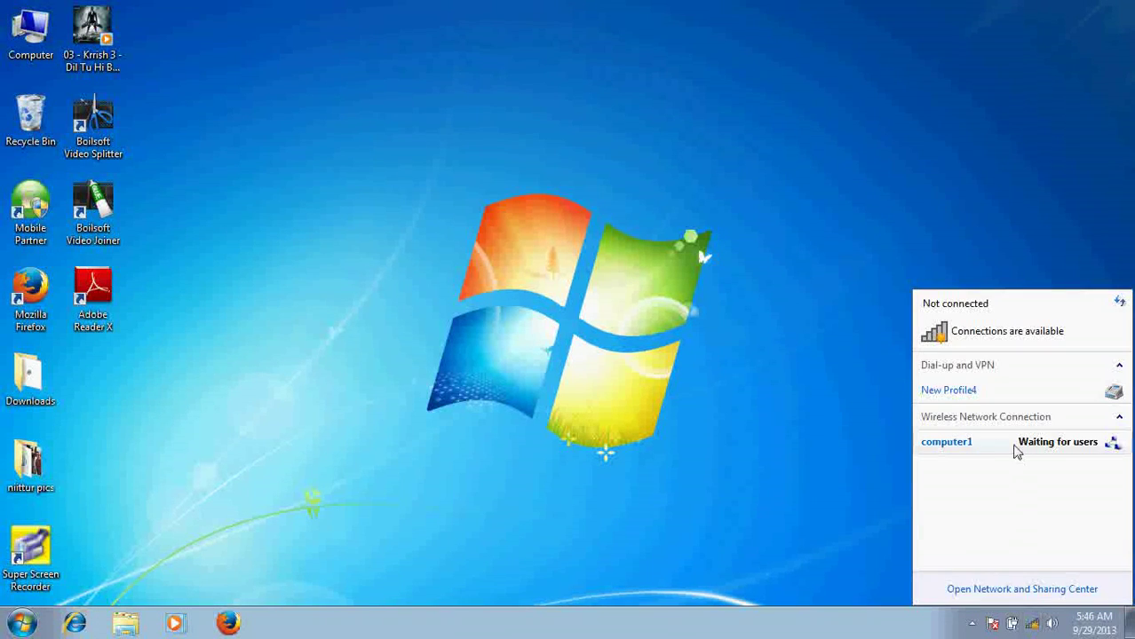
mouse_move(1021, 449)
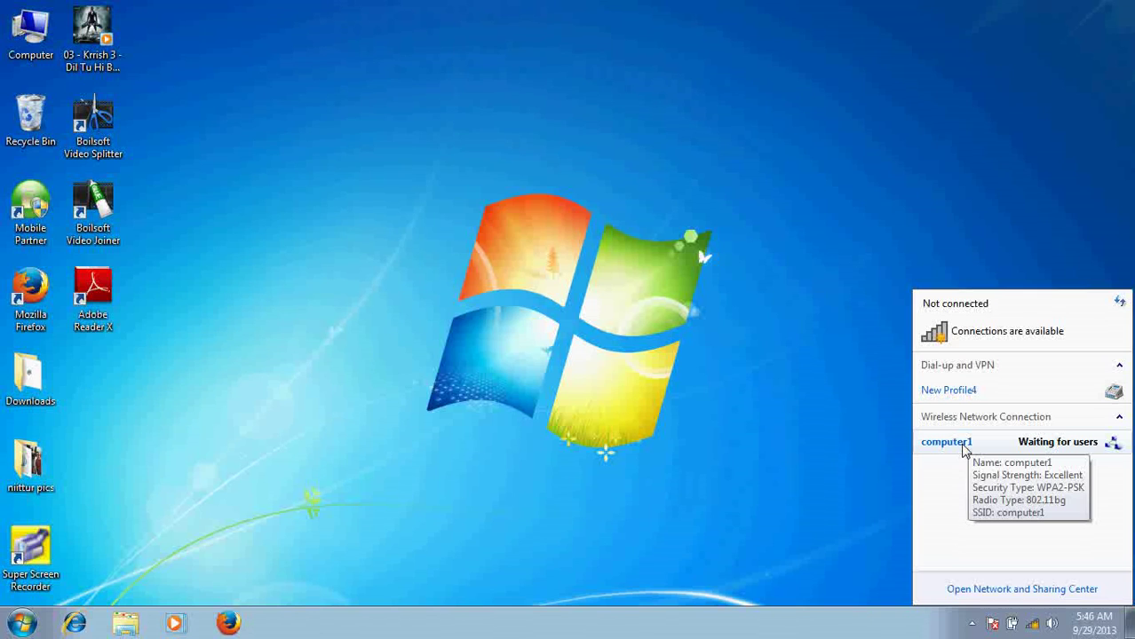
click(964, 446)
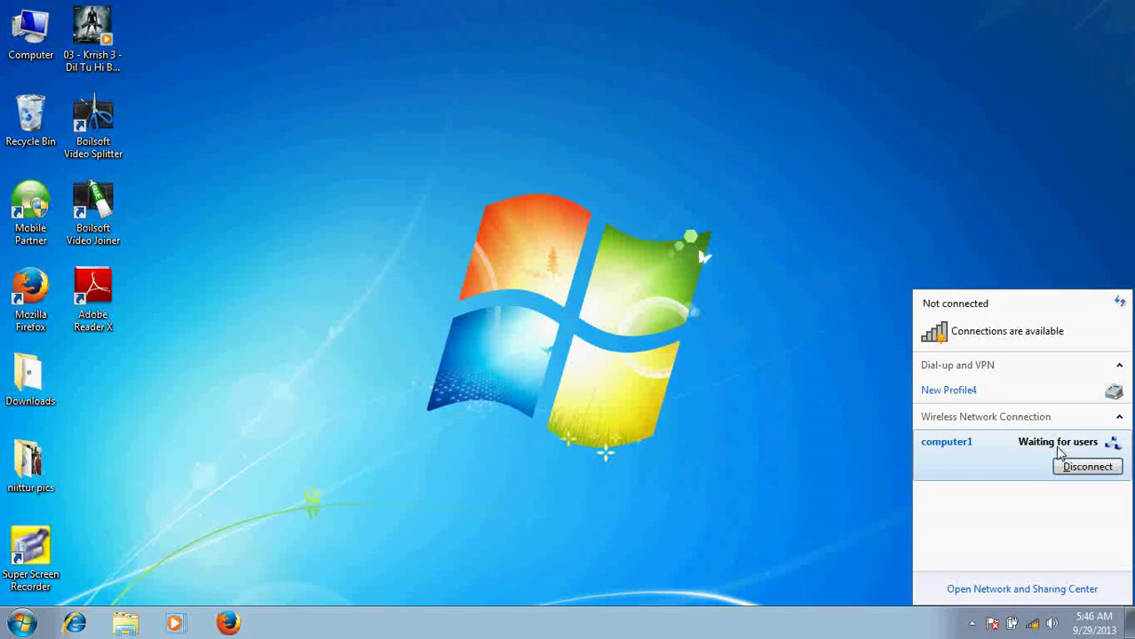
Reopen the advanced sharing settings, review that sharing is on and password protection off, then close
click(761, 489)
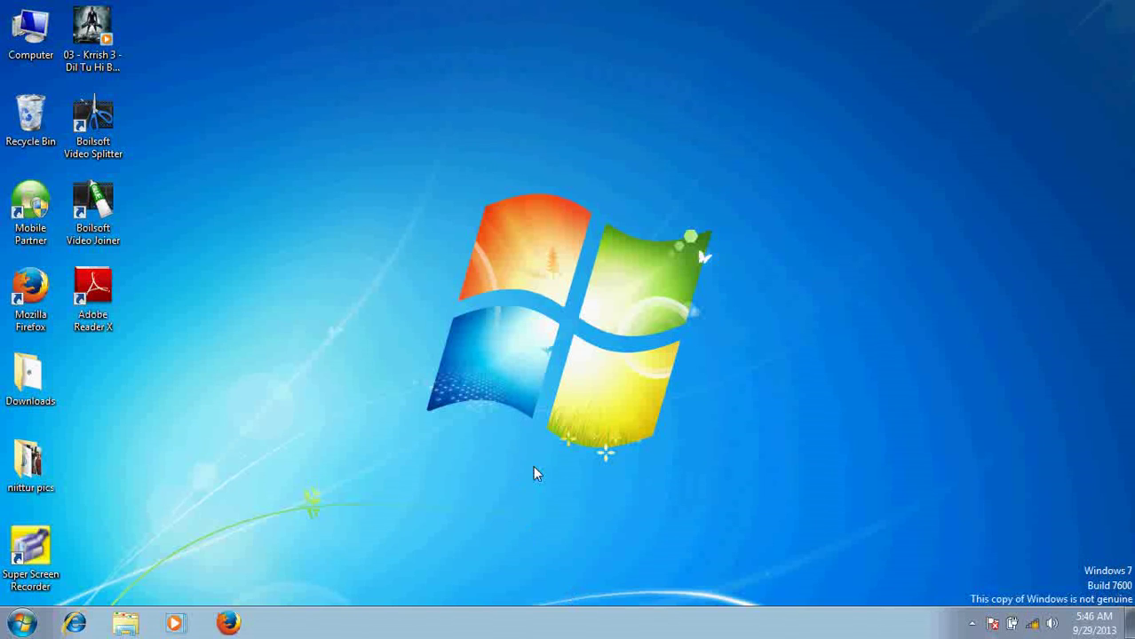
click(1039, 626)
click(1012, 590)
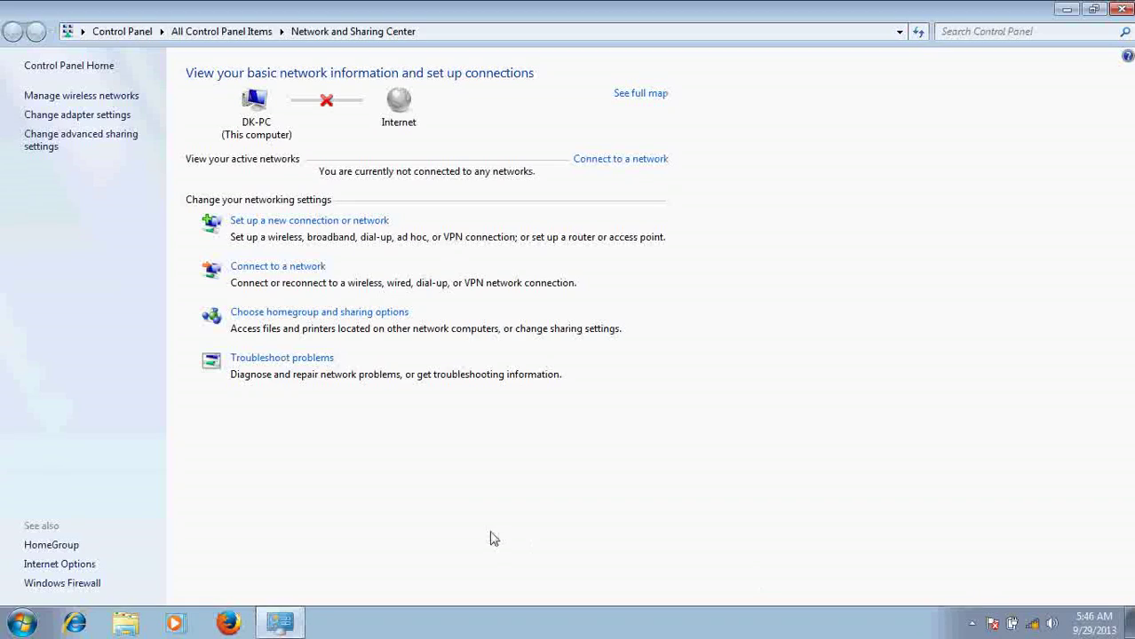
click(103, 143)
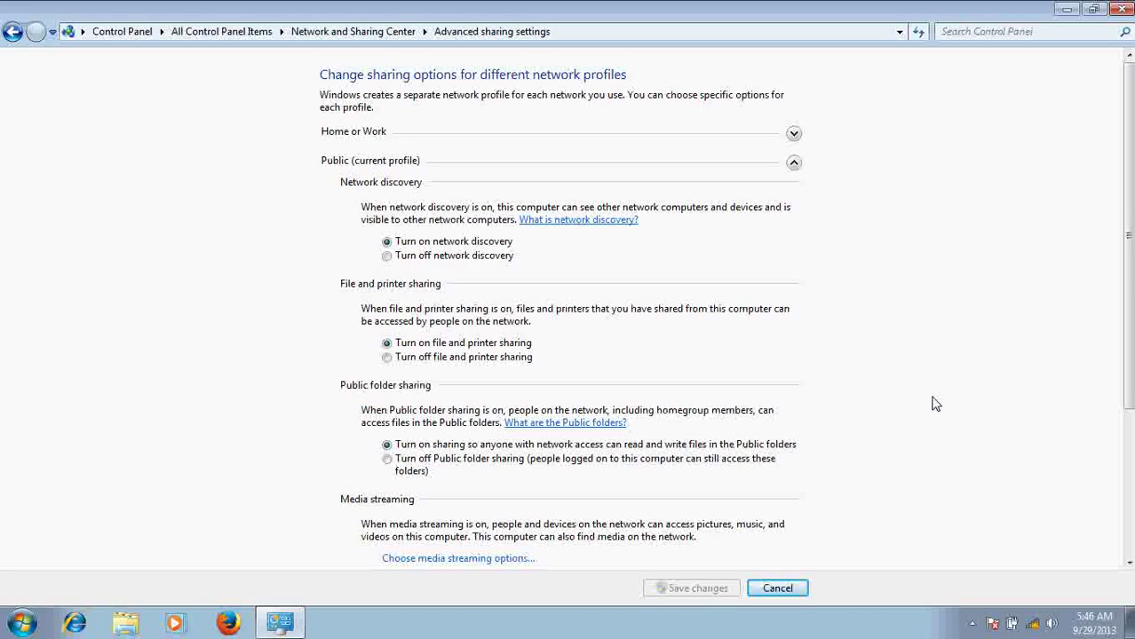
scroll(1132, 346, down, 2)
scroll(1131, 347, down, 3)
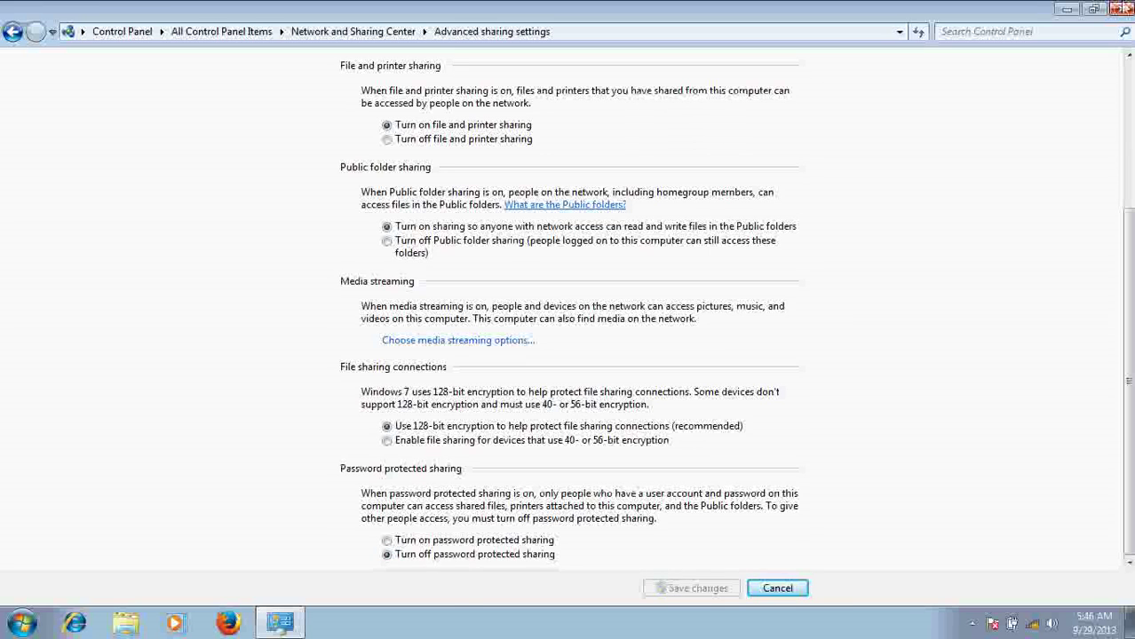
click(1122, 9)
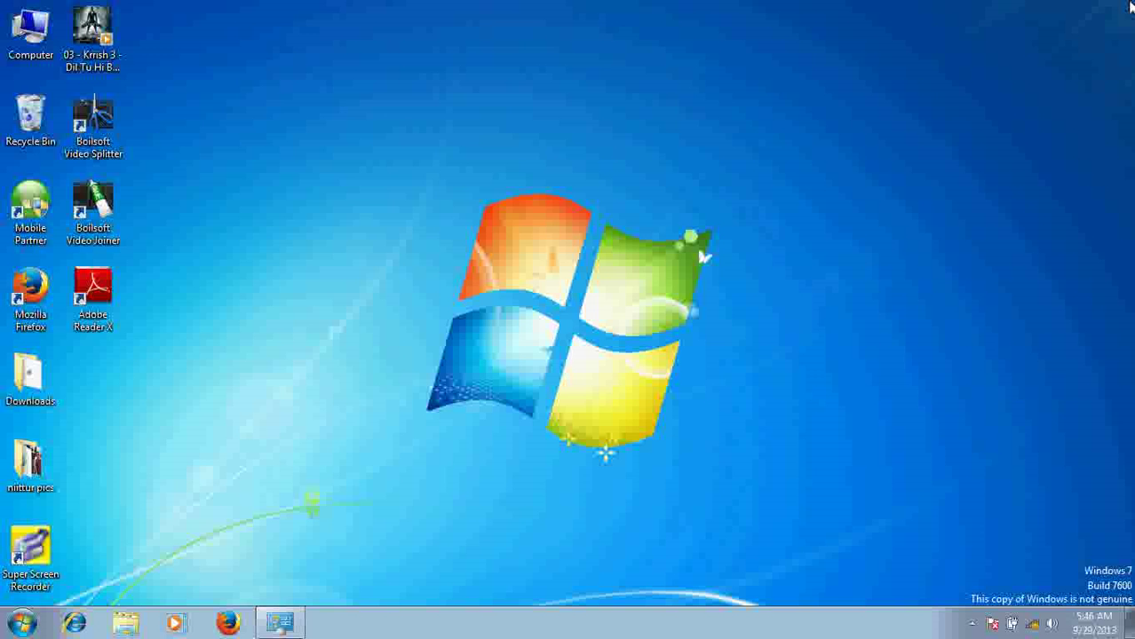
click(1034, 625)
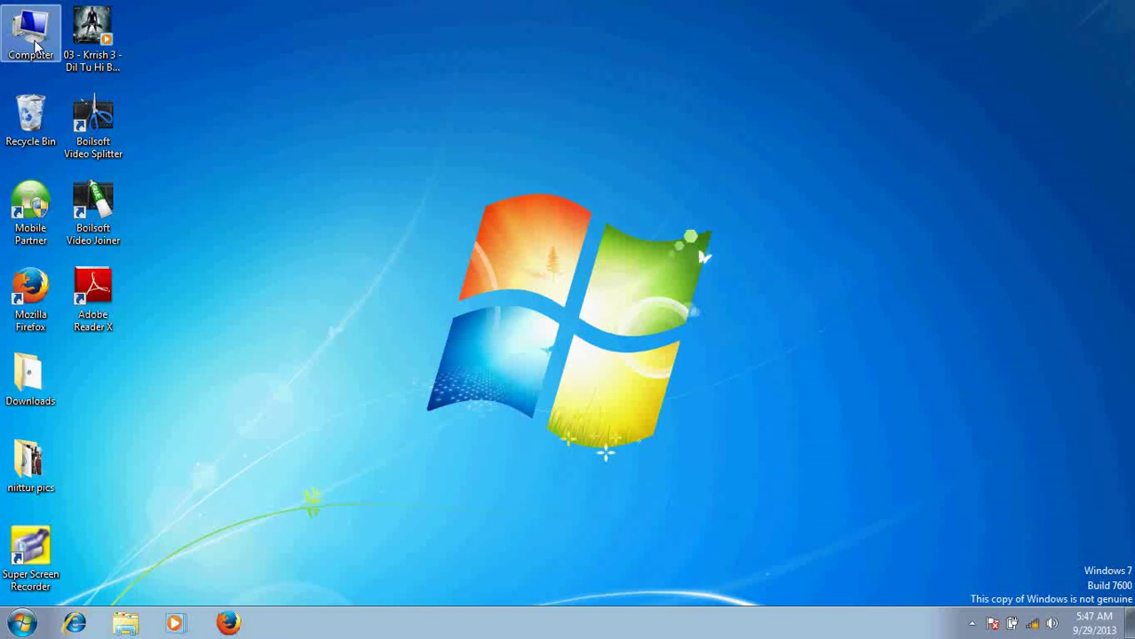
double_click(36, 45)
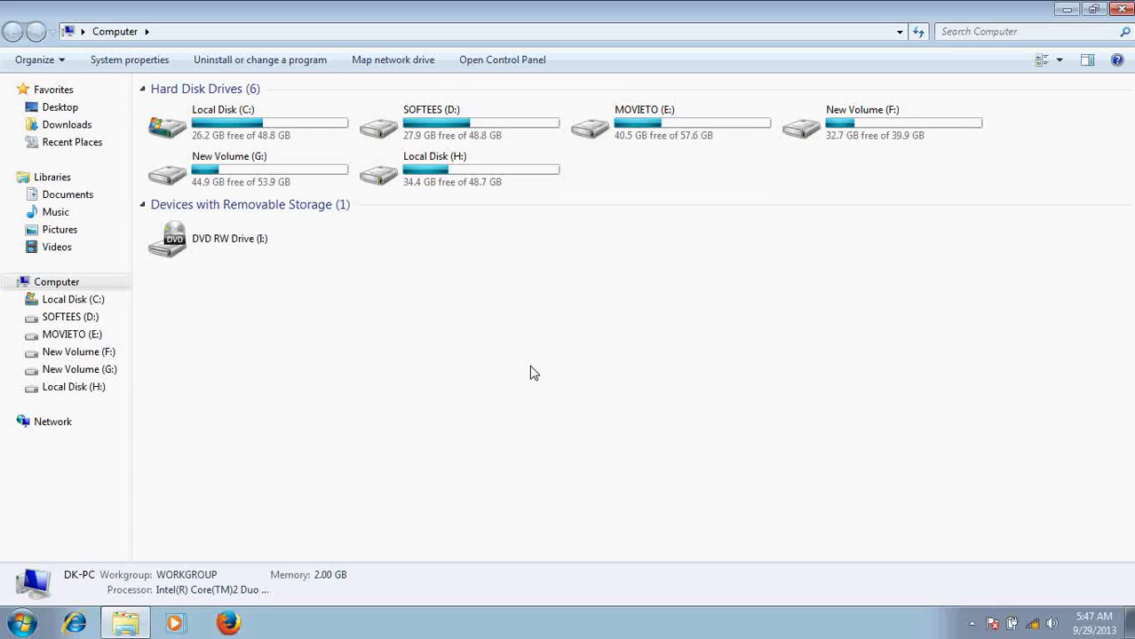
click(1123, 11)
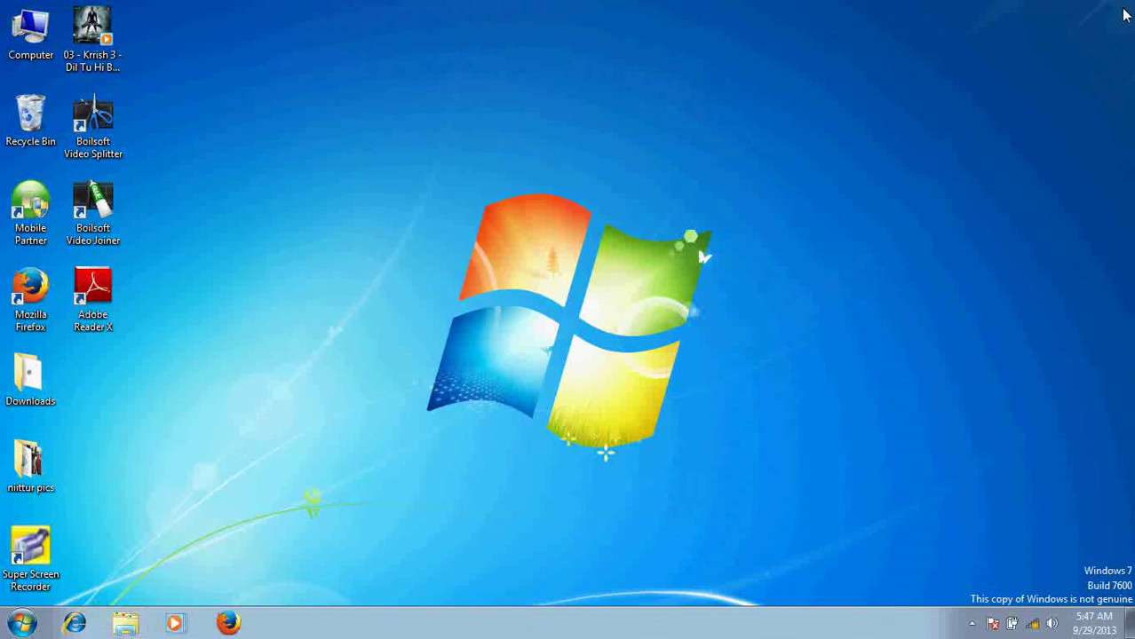